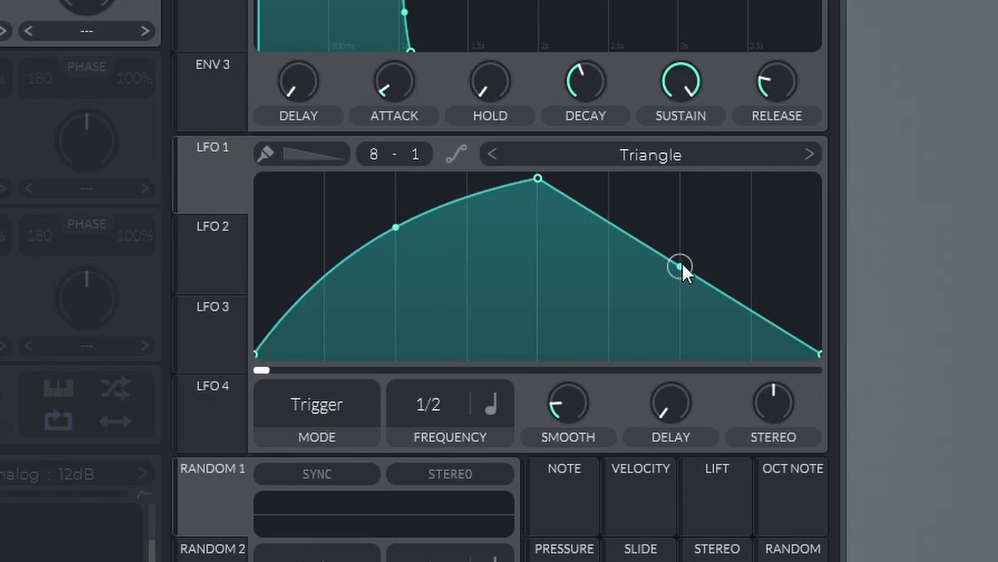
Bend LFO 1's falling slope slightly downward, switch its mode to Envelope and set its frequency to 1/4
left_click_drag(682, 264, 681, 277)
left_click(327, 407)
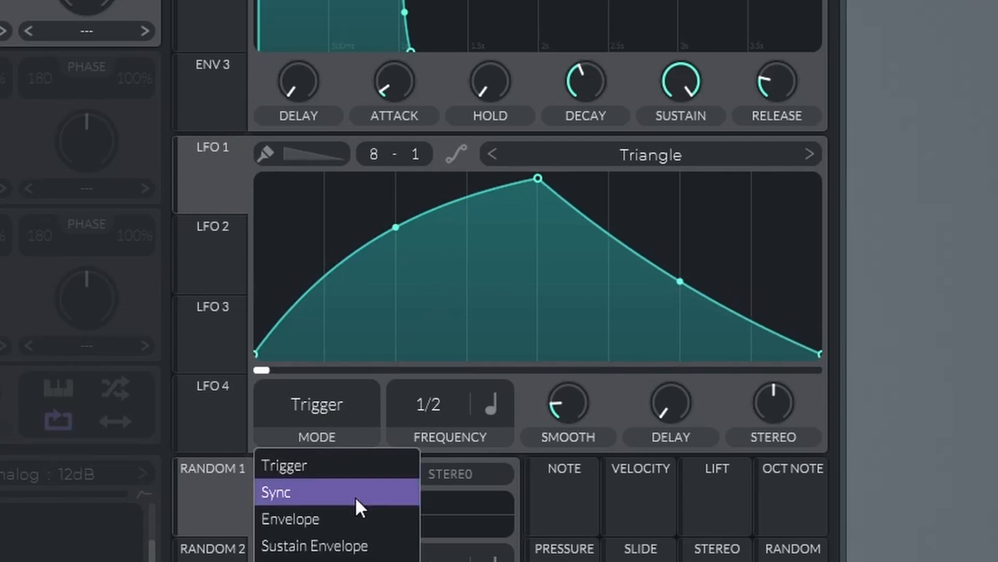
left_click(359, 518)
left_click_drag(422, 402, 431, 376)
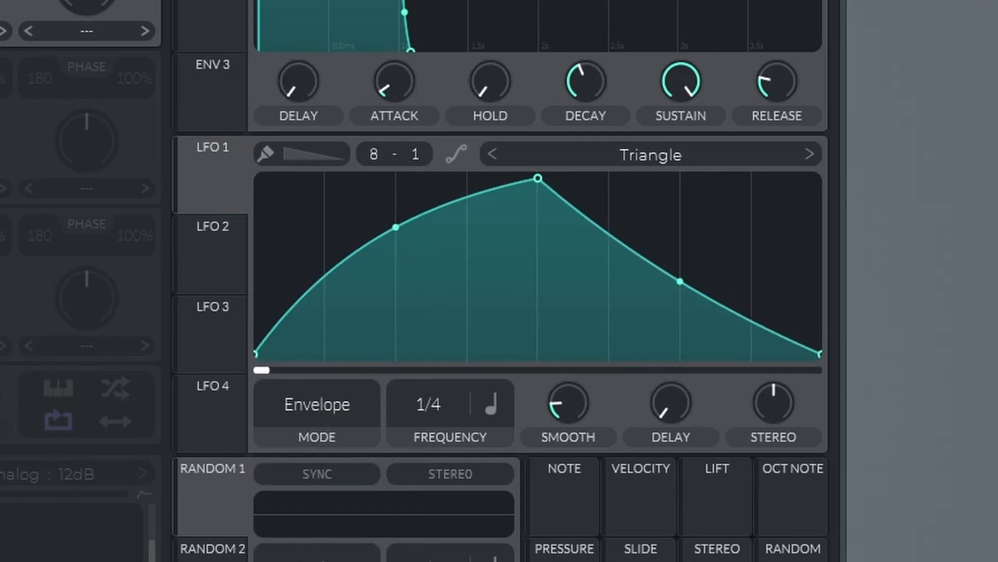
Set LFO 2 to Envelope mode and move its triangle peak to the very start to form a falling ramp
left_click(243, 268)
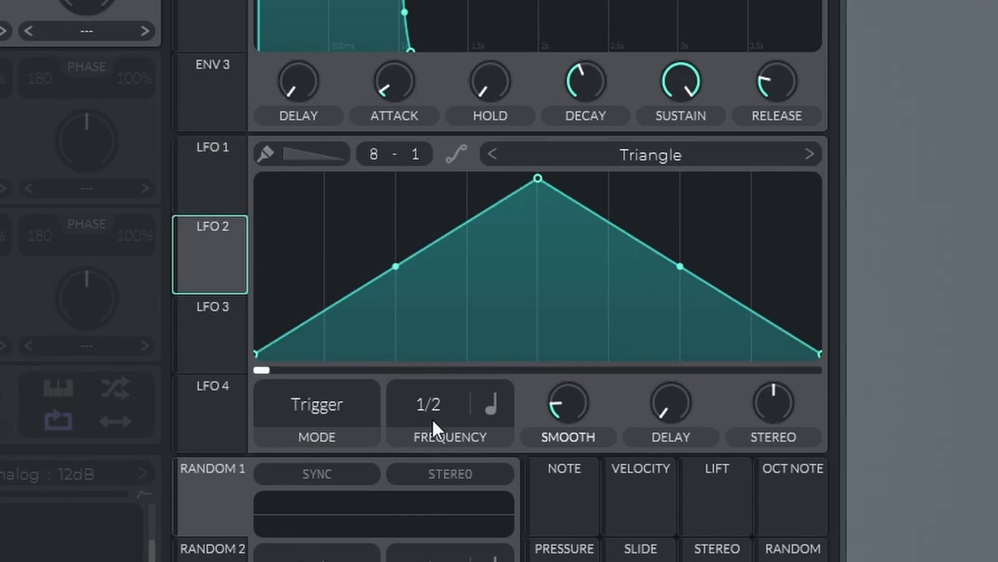
left_click(326, 403)
left_click(369, 522)
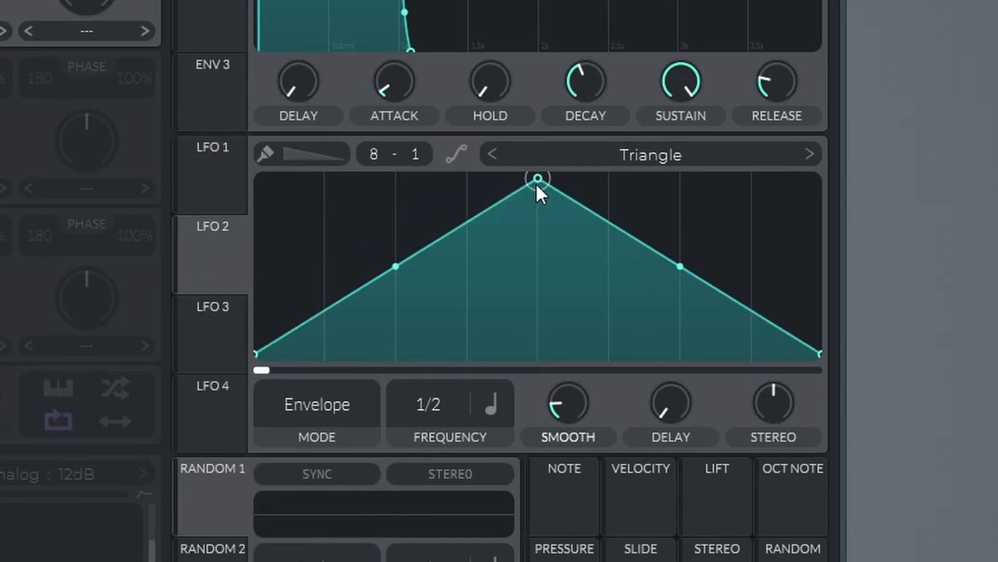
left_click_drag(537, 180, 190, 124)
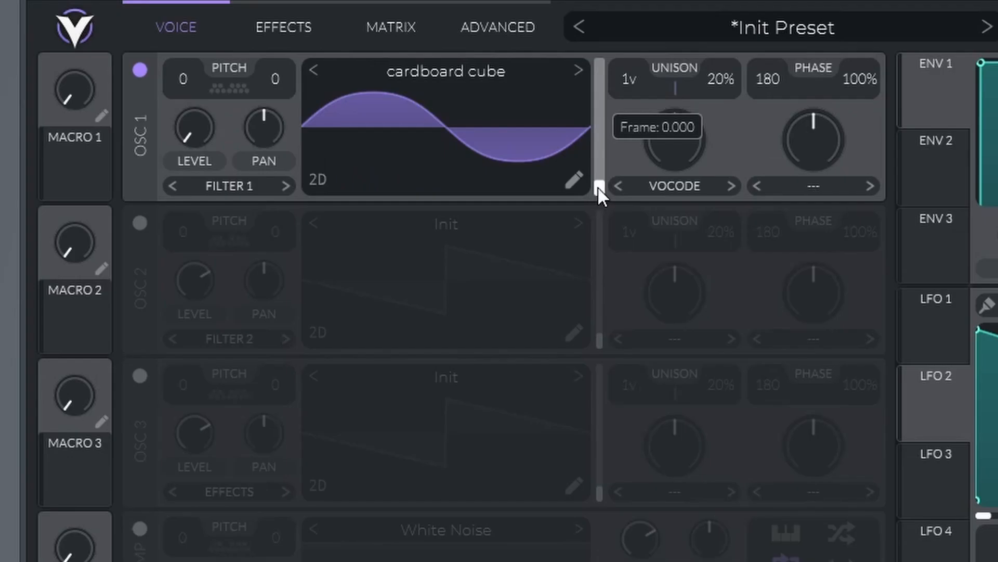
Raise oscillator 1's wavetable frame to roughly the middle of the table using an exact value
left_click_drag(597, 186, 594, 144)
right_click(594, 143)
left_click(628, 212)
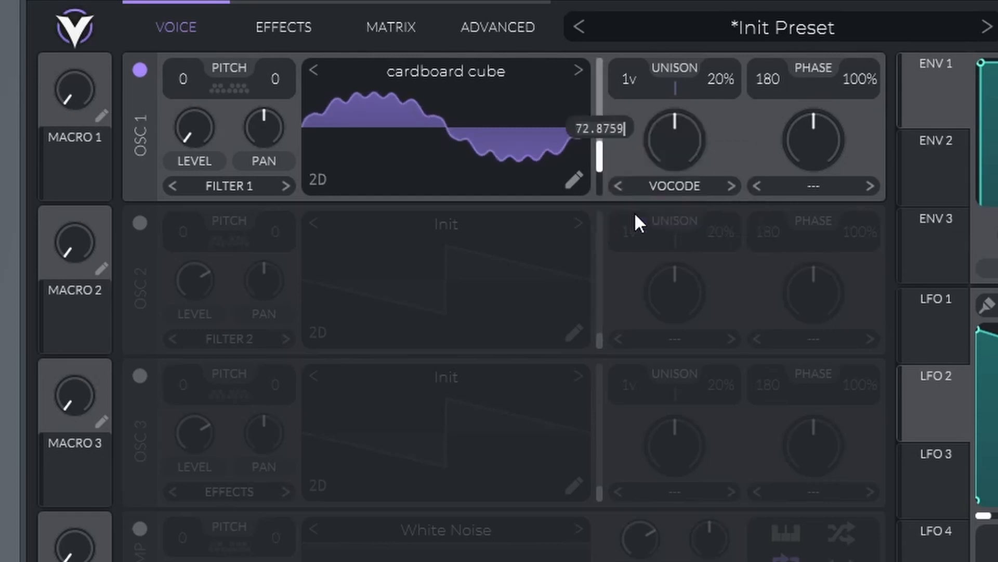
key("Return")
Modulate oscillator 1's wavetable frame with LFO 2 and set the modulation amount to -151
left_click_drag(918, 426, 575, 127)
right_click(578, 129)
left_click(641, 307)
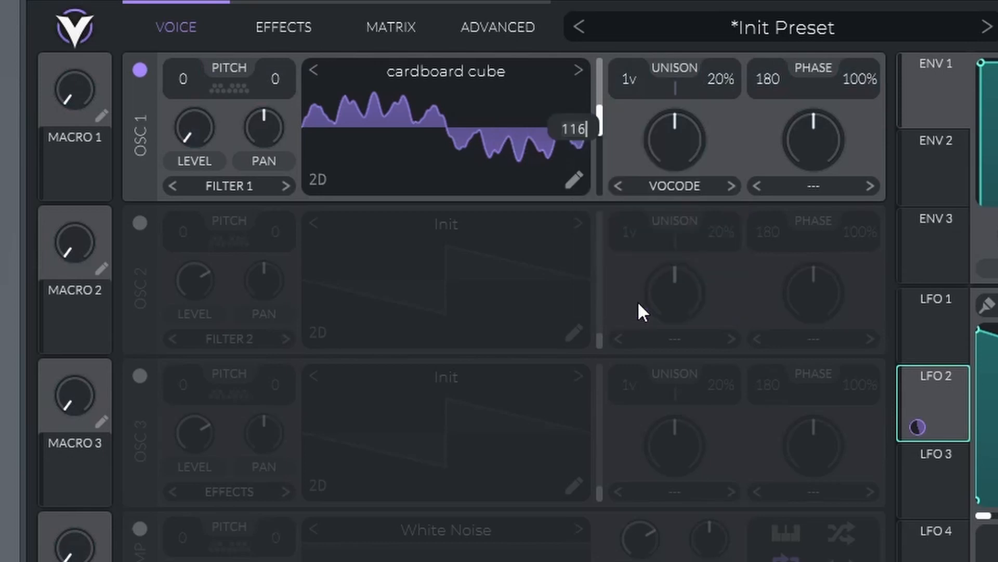
key("BackSpace")
key("BackSpace")
key("BackSpace")
type("-151")
key("Return")
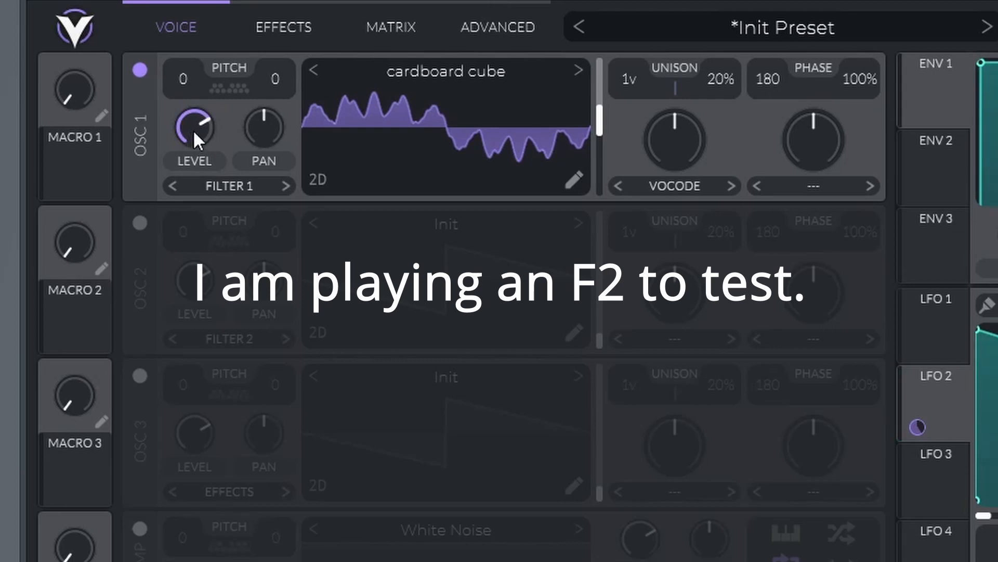
Modulate oscillator 1's level with LFO 1 and enter an exact modulation amount of roughly three quarters
left_click_drag(951, 312, 191, 192)
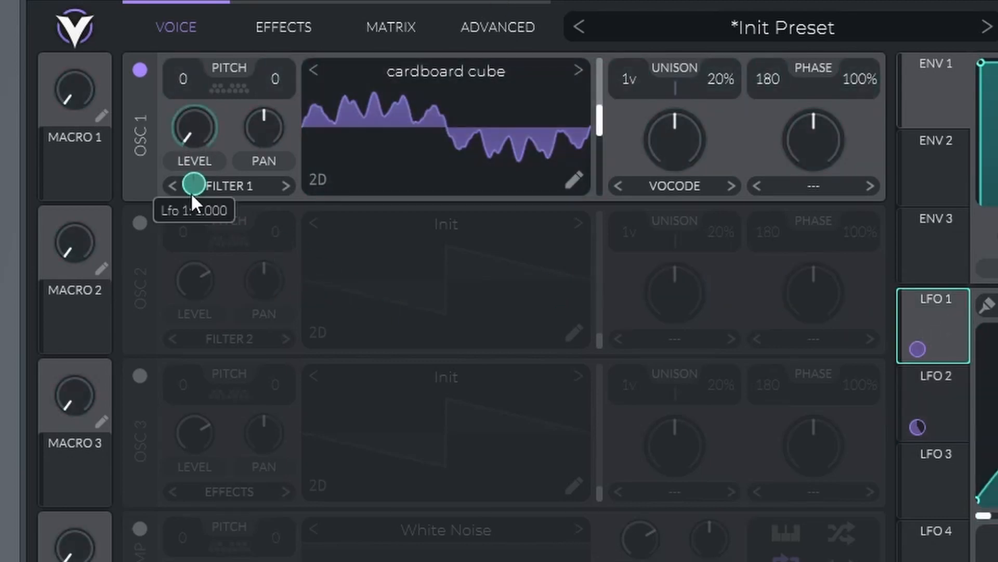
right_click(191, 193)
left_click(258, 367)
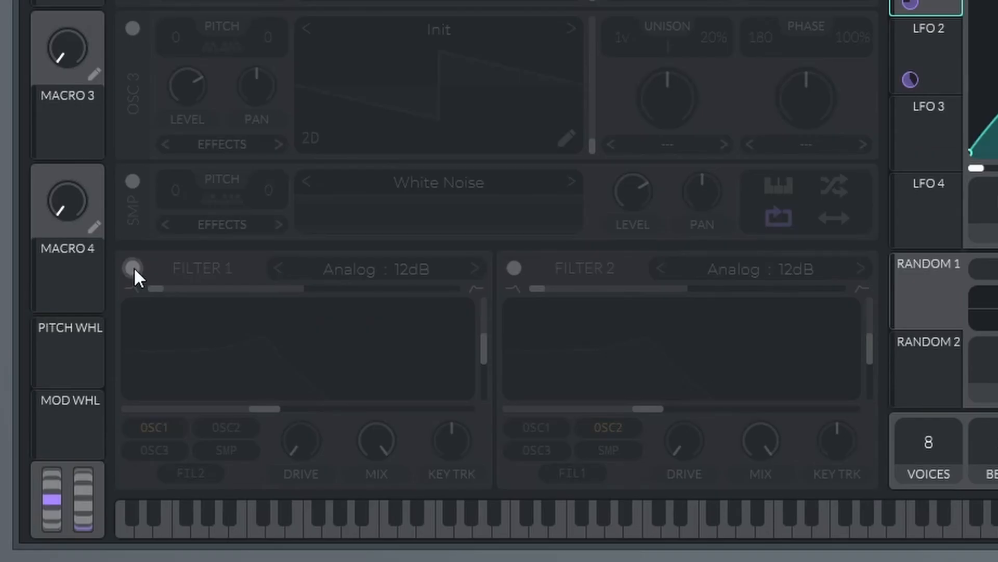
Enable Filter 1 with the Analog B/P/N type and lower its resonance to the minimum
left_click(133, 268)
left_click(418, 271)
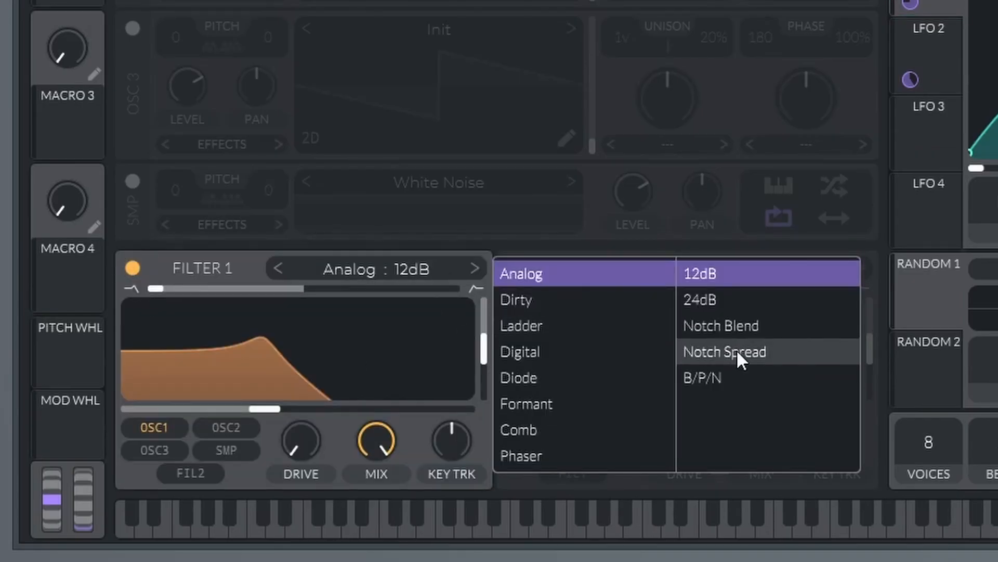
left_click(756, 379)
left_click(484, 370)
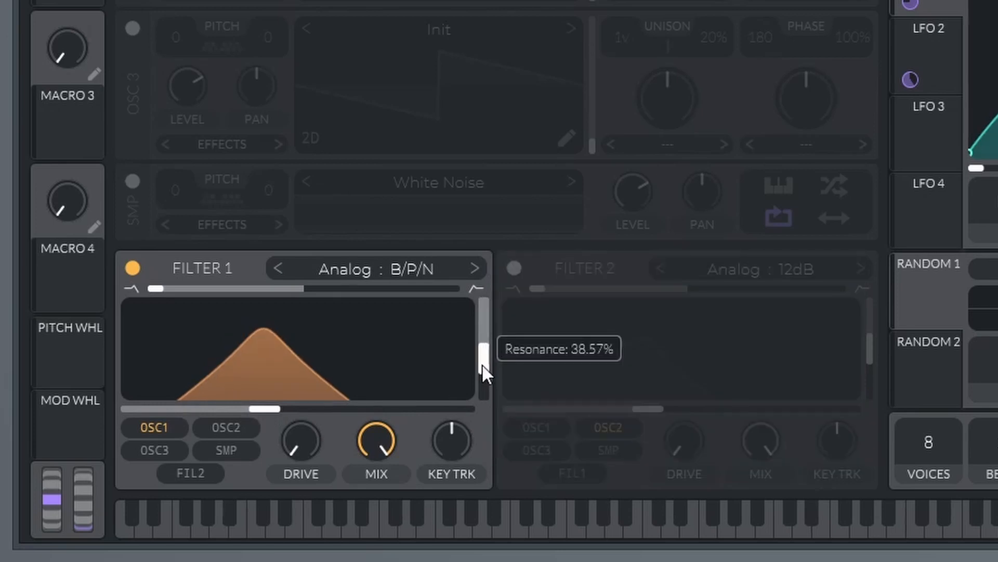
left_click_drag(483, 370, 463, 499)
Set Filter 1's cutoff to 34
right_click(257, 407)
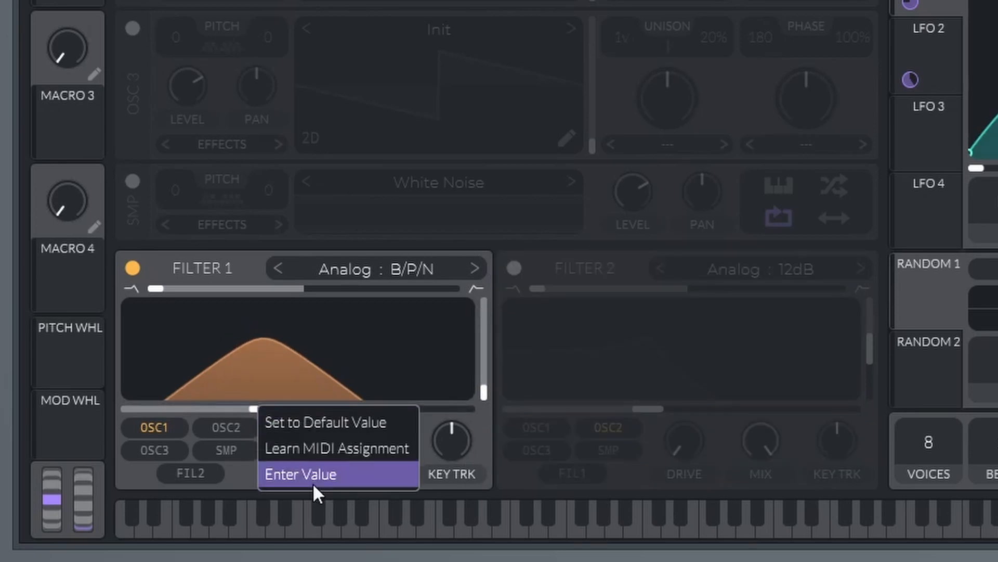
left_click(313, 473)
type("34")
key("Return")
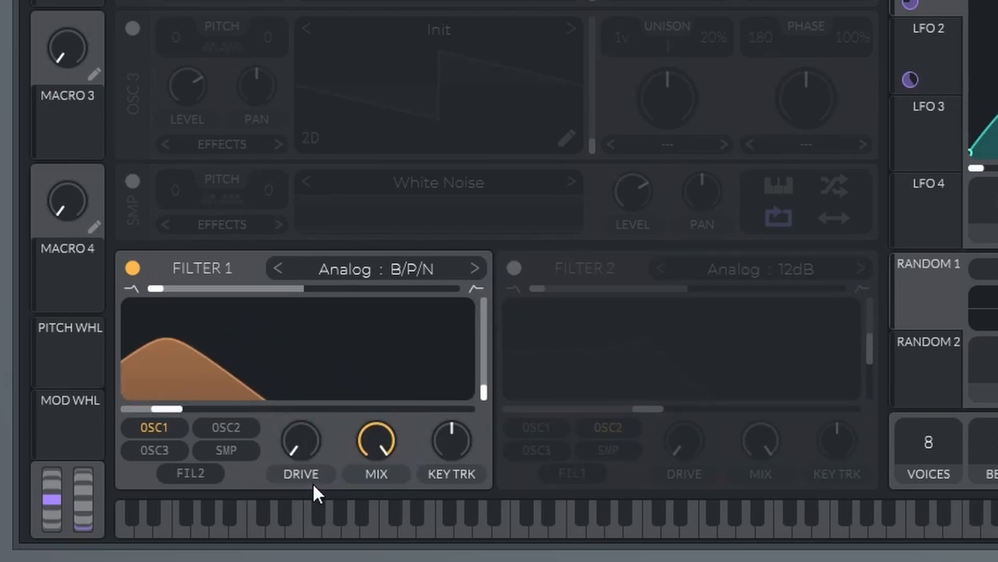
Modulate Filter 1's cutoff with LFO 1 and enter an exact modulation amount
left_click_drag(937, 1, 272, 377)
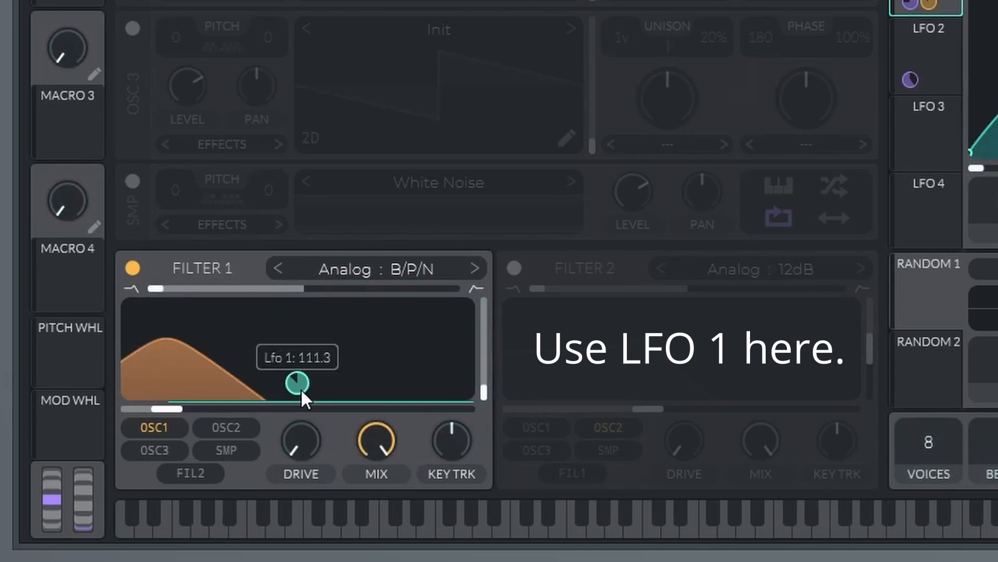
right_click(300, 387)
left_click(389, 523)
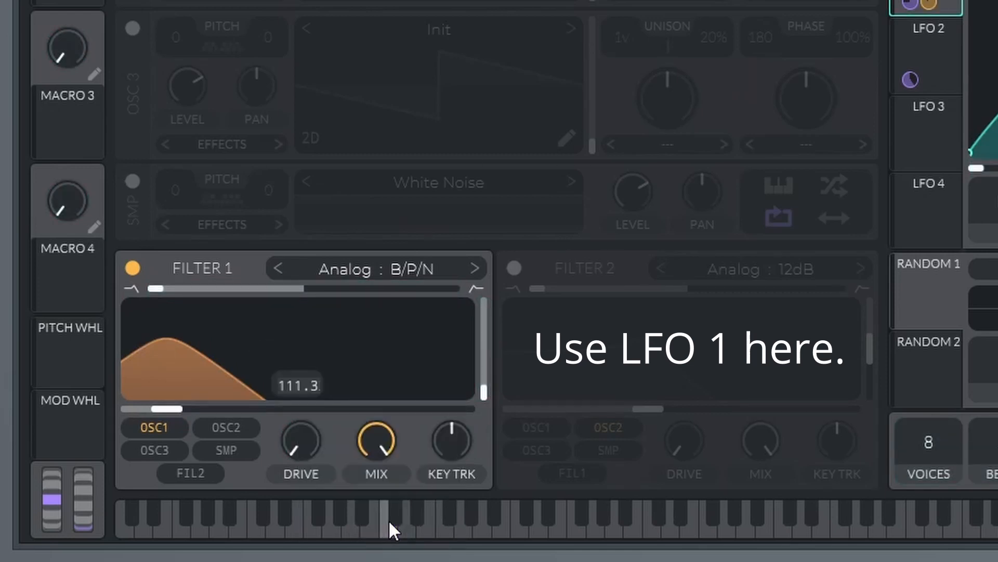
key("Return")
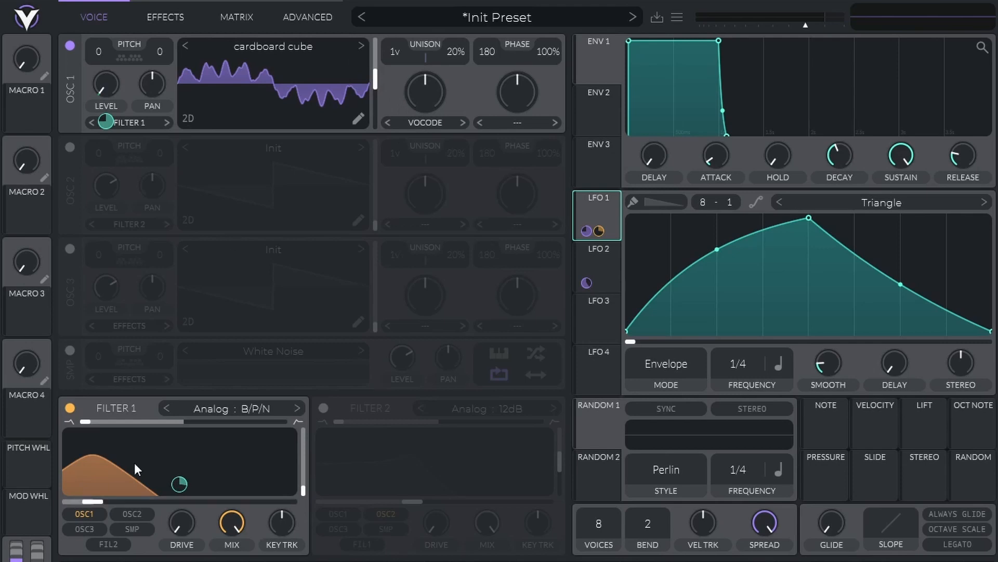
Restore the Vocode spectral morph on oscillator 1 and adjust the master volume
left_click_drag(806, 24, 929, 27)
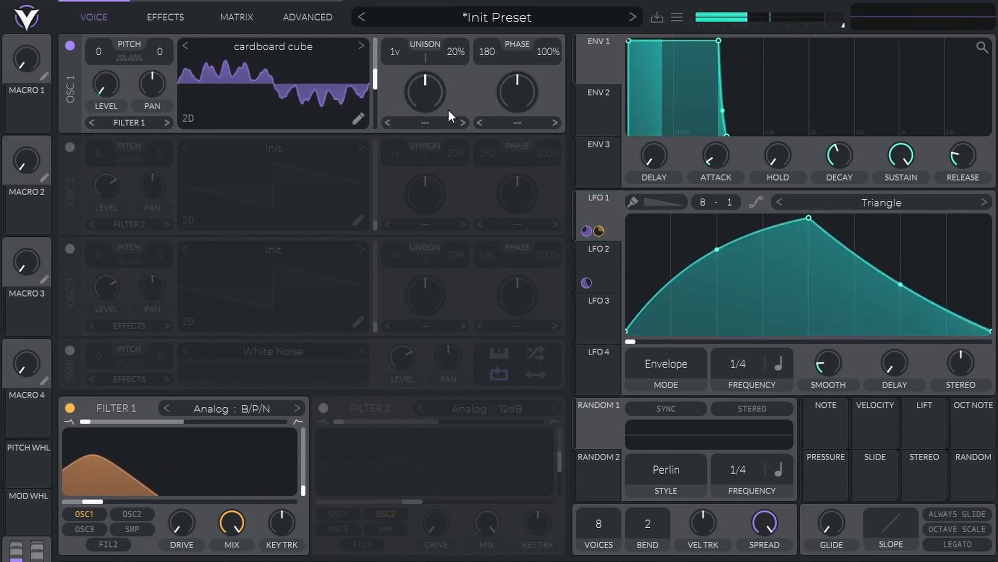
left_click(427, 121)
left_click(426, 175)
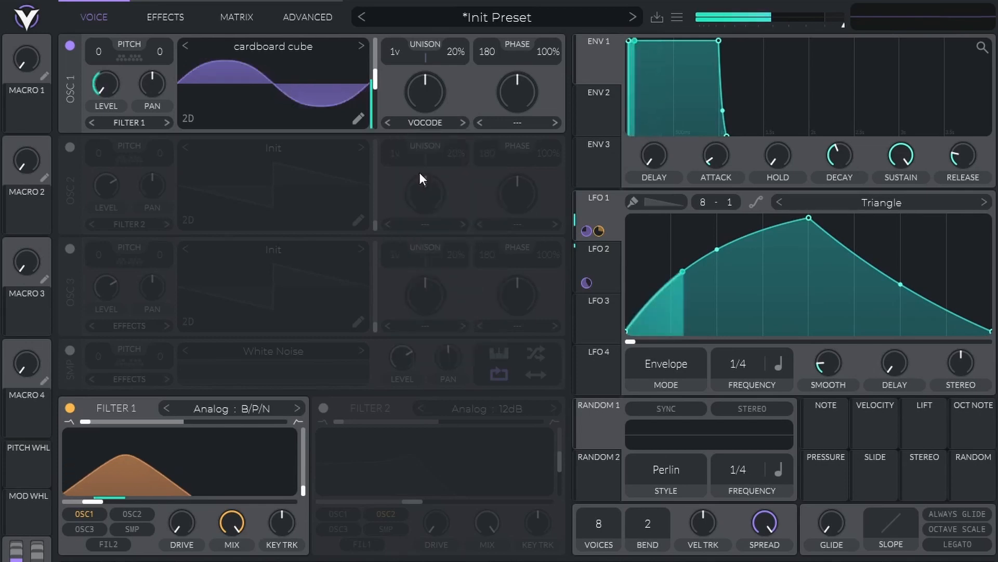
left_click_drag(853, 30, 824, 23)
Enable the Distortion effect, set its type to Hard Clip and raise its drive
left_click(165, 17)
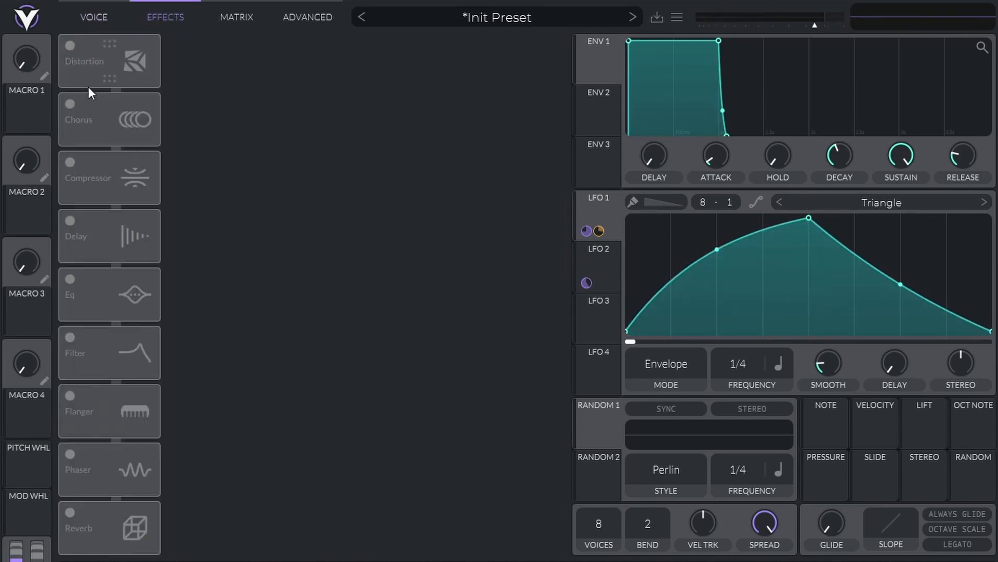
left_click(69, 44)
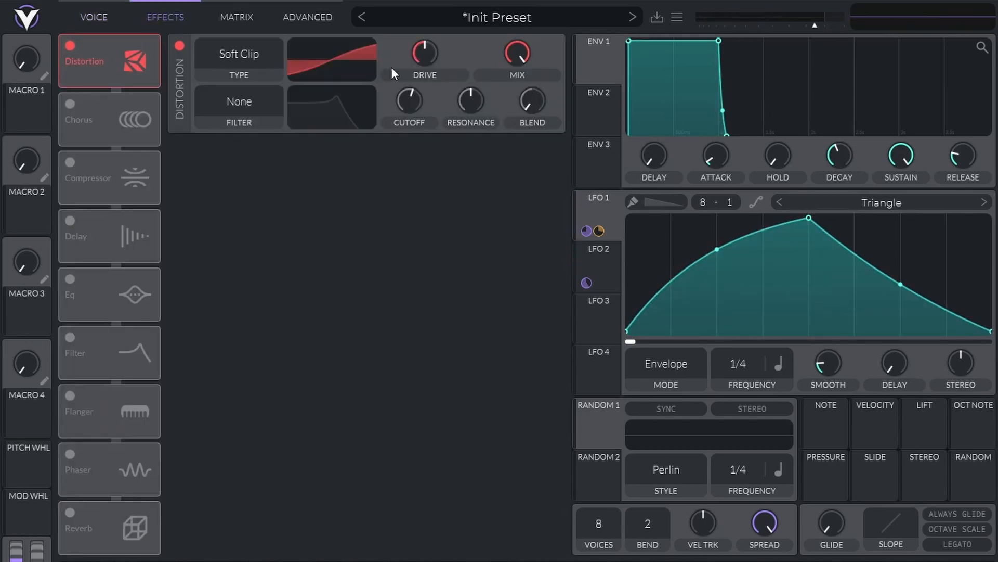
left_click(239, 53)
left_click(267, 110)
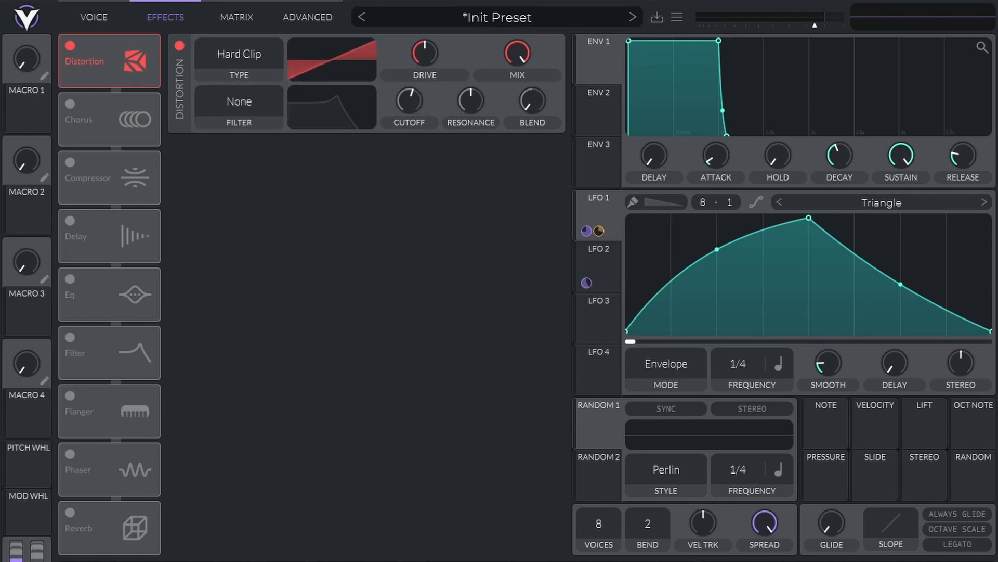
left_click_drag(424, 48, 427, 33)
Enable the Compressor and place it directly after Distortion in the effects chain
left_click(70, 162)
left_click_drag(98, 168, 98, 99)
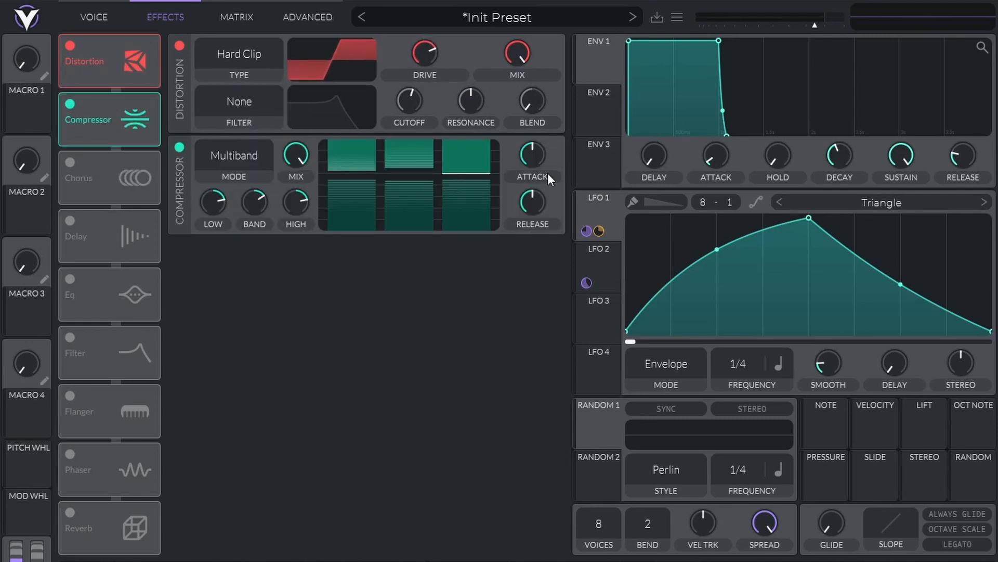
Raise the upper thresholds of the compressor's high, mid and low bands and lower the master volume slightly
left_click_drag(471, 173, 458, 61)
left_click_drag(416, 177, 414, 141)
left_click_drag(353, 169, 354, 162)
left_click_drag(814, 25, 789, 27)
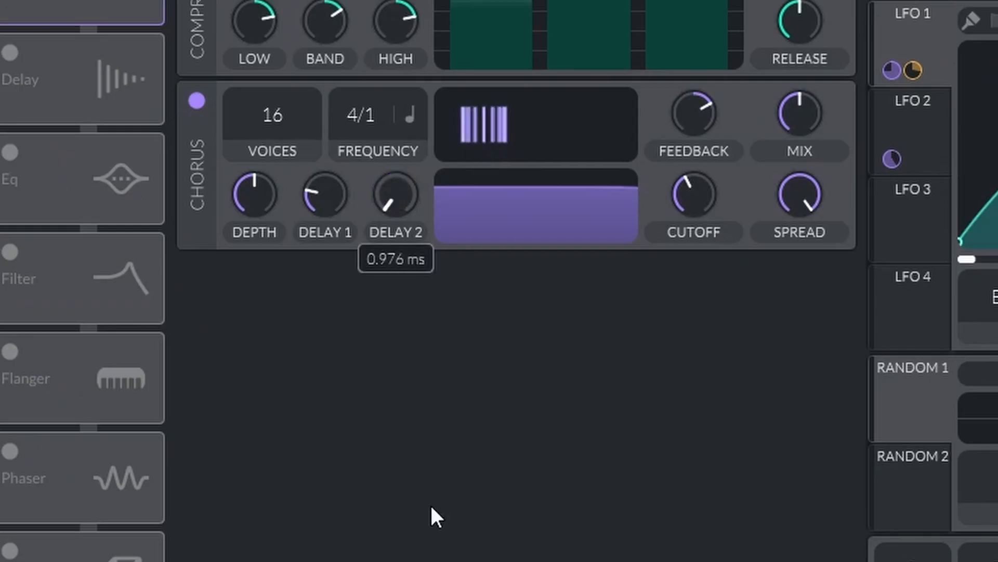
Set the chorus frequency to Freeze, reduce Delay 1 to the minimum and Depth to about a third, comparing with the chorus bypassed
left_click_drag(374, 121, 364, 364)
left_click_drag(340, 208, 297, 538)
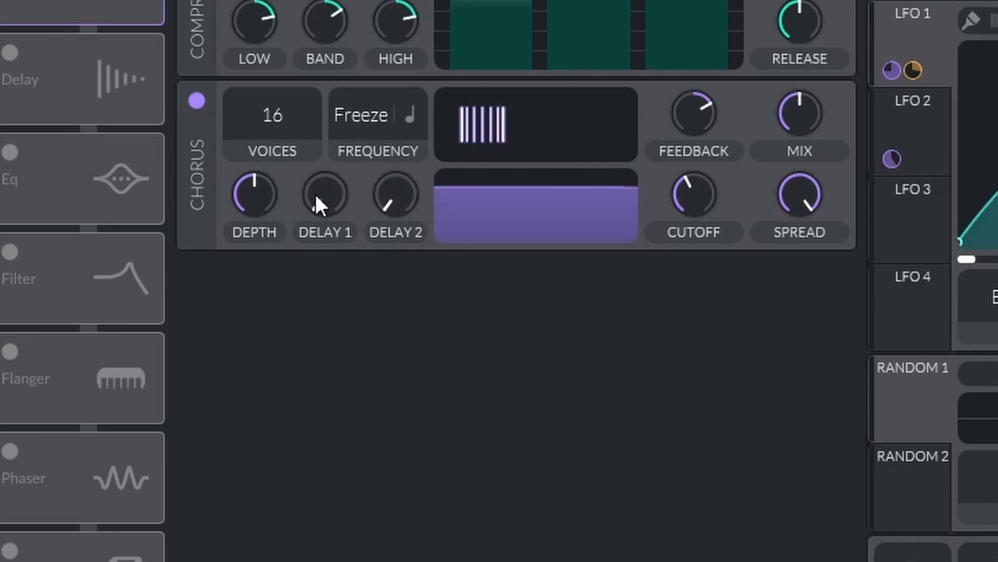
left_click_drag(252, 201, 262, 242)
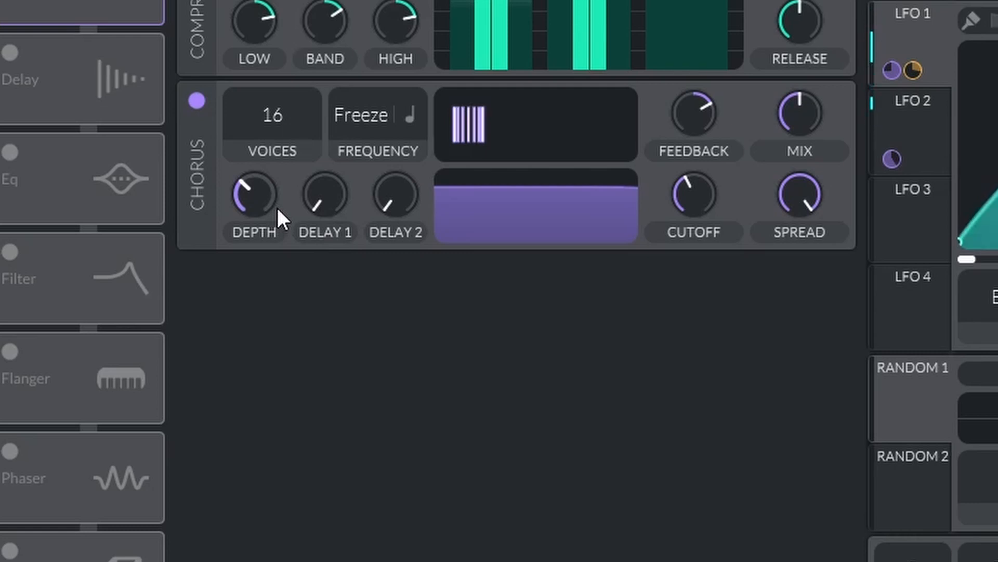
left_click(9, 0)
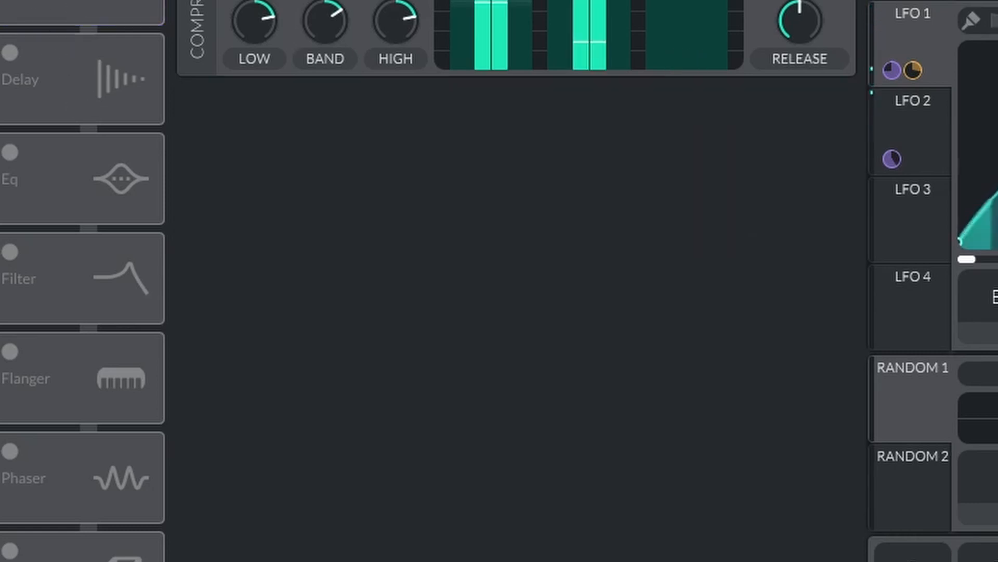
left_click(9, 0)
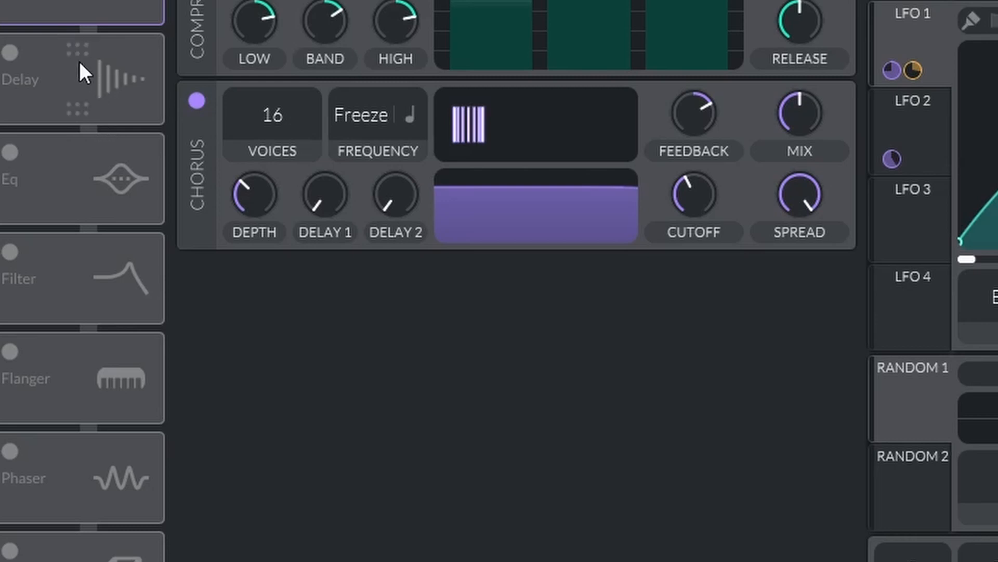
Enable the Flanger directly after the Chorus and set its frequency to Freeze
left_click_drag(79, 61, 15, 58)
left_click(11, 53)
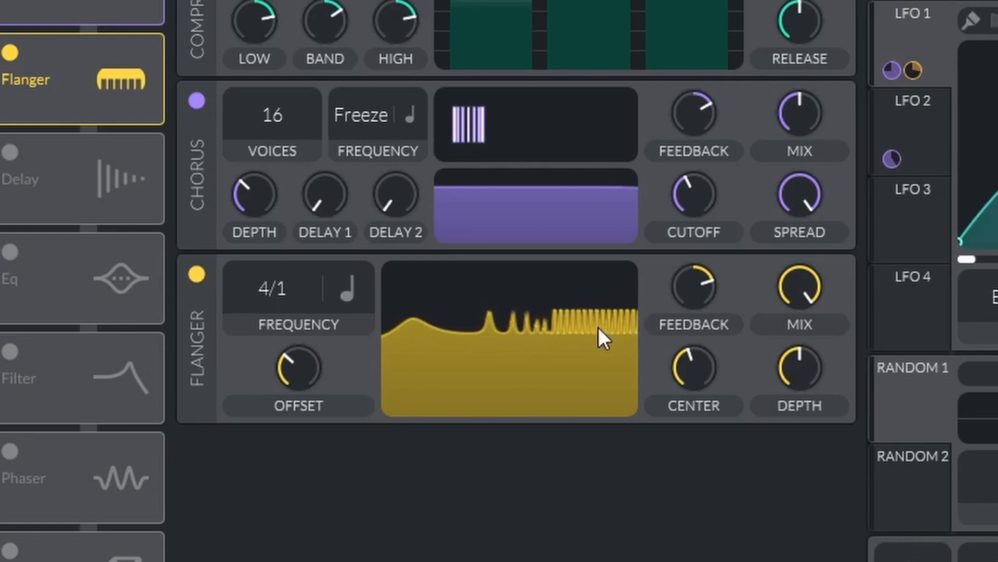
left_click_drag(301, 290, 302, 322)
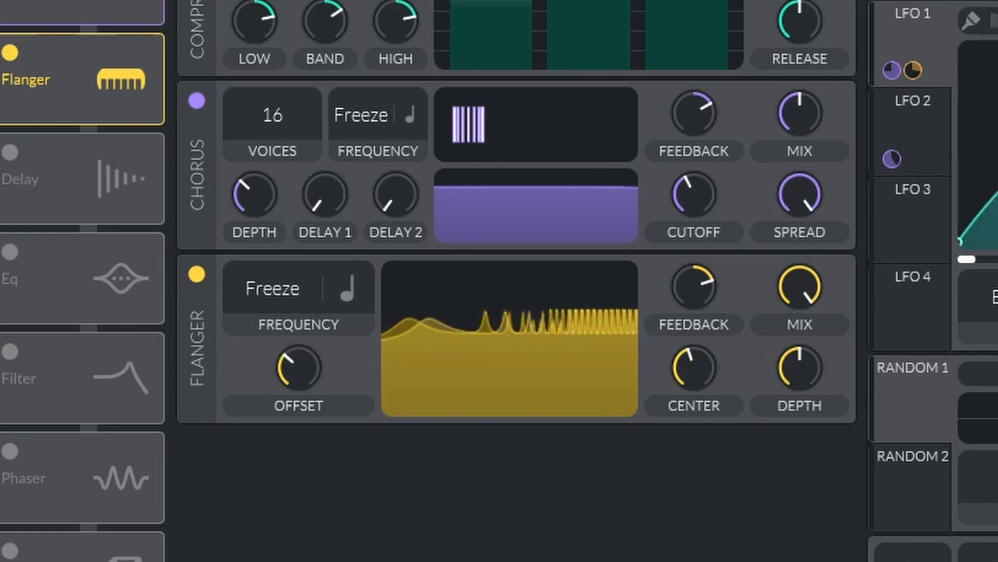
Raise the flanger's offset to about 138
scroll(325, 370, "up", 5)
scroll(325, 371, "down", 1)
scroll(326, 370, "up", 1)
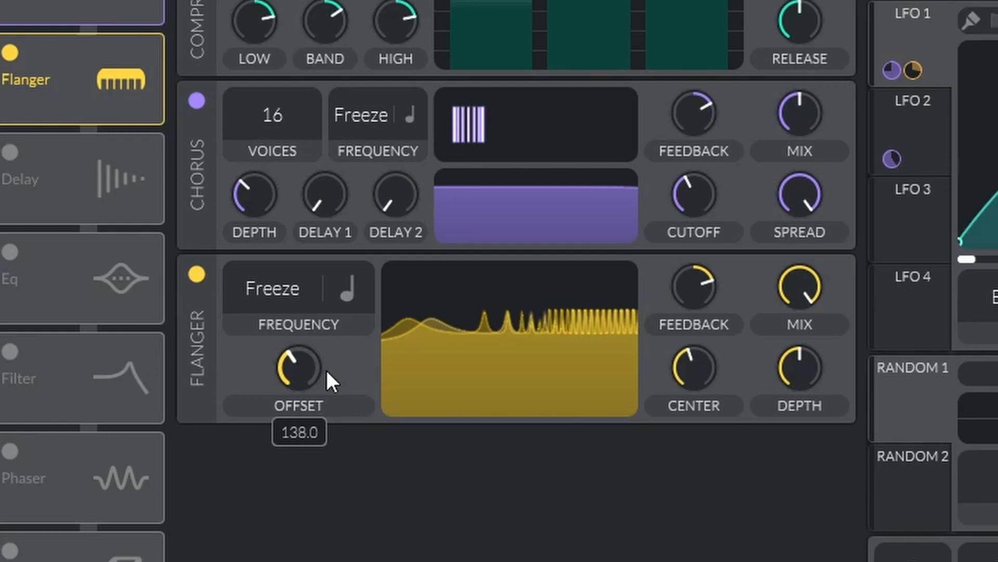
scroll(325, 383, "down", 1)
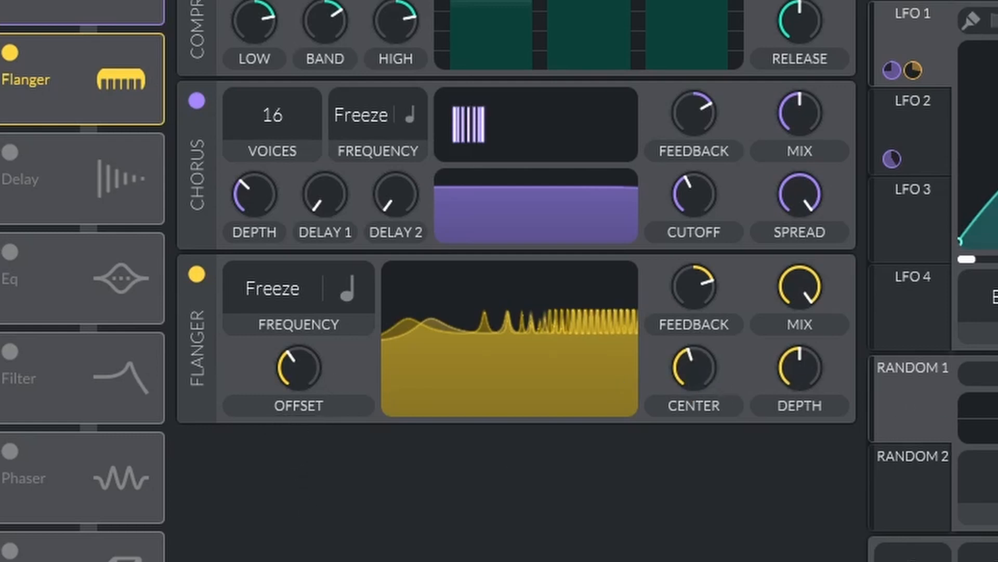
Lower the flanger's center slightly and compare the sound with the flanger off and on
left_click_drag(683, 355, 683, 357)
scroll(683, 357, "down", 2)
scroll(683, 357, "up", 1)
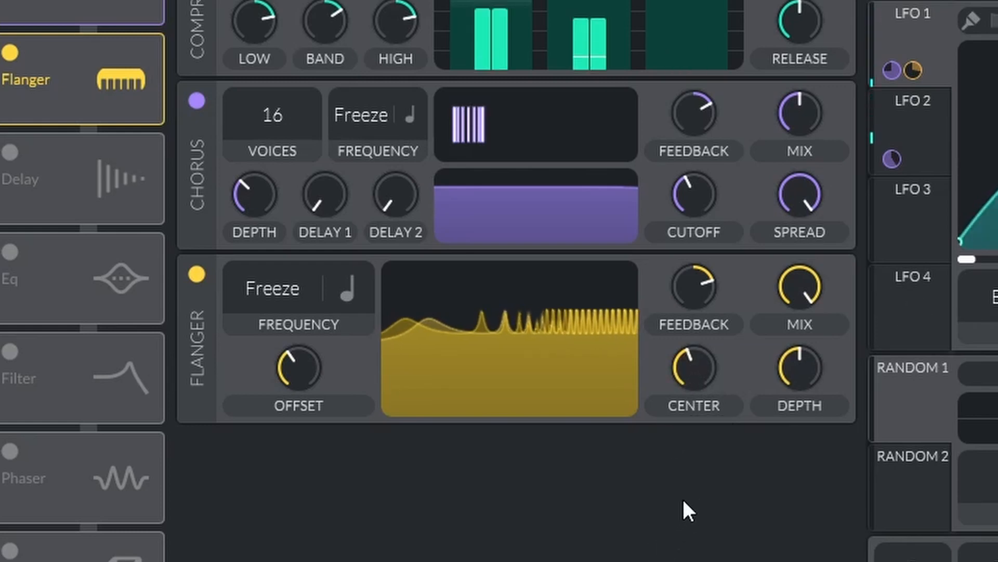
left_click(3, 55)
left_click(8, 55)
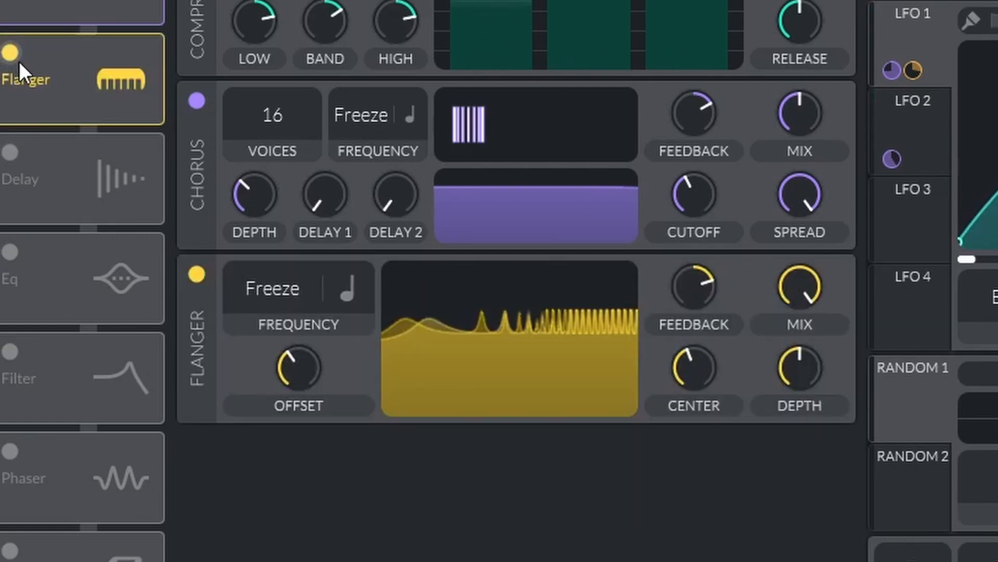
Enable the Delay after the Flanger, switch its frequency to seconds and set the delay time to 0.033 secs
left_click(10, 152)
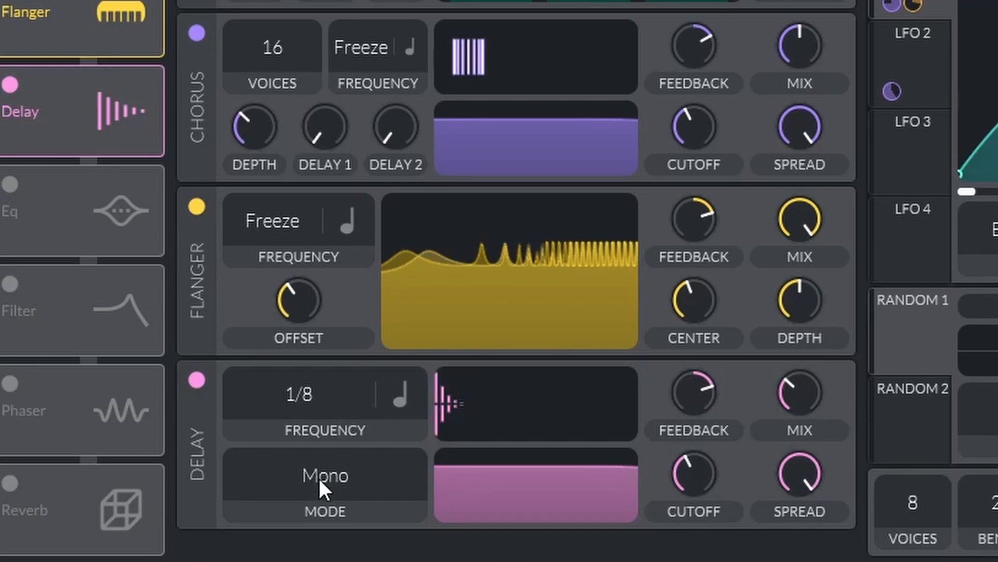
left_click(397, 401)
left_click(438, 442)
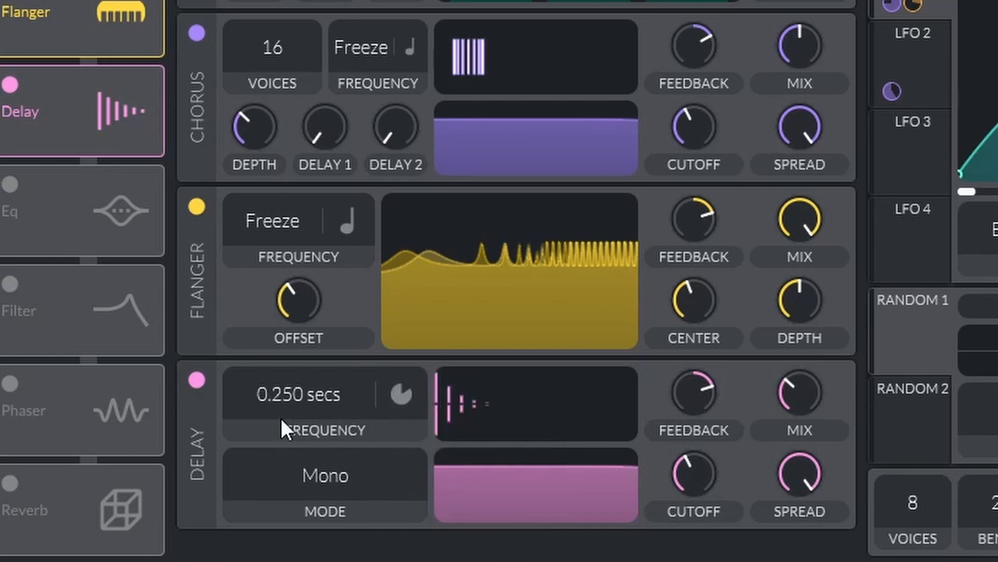
scroll(281, 417, "up", 3)
scroll(283, 419, "up", 3)
scroll(289, 423, "down", 8)
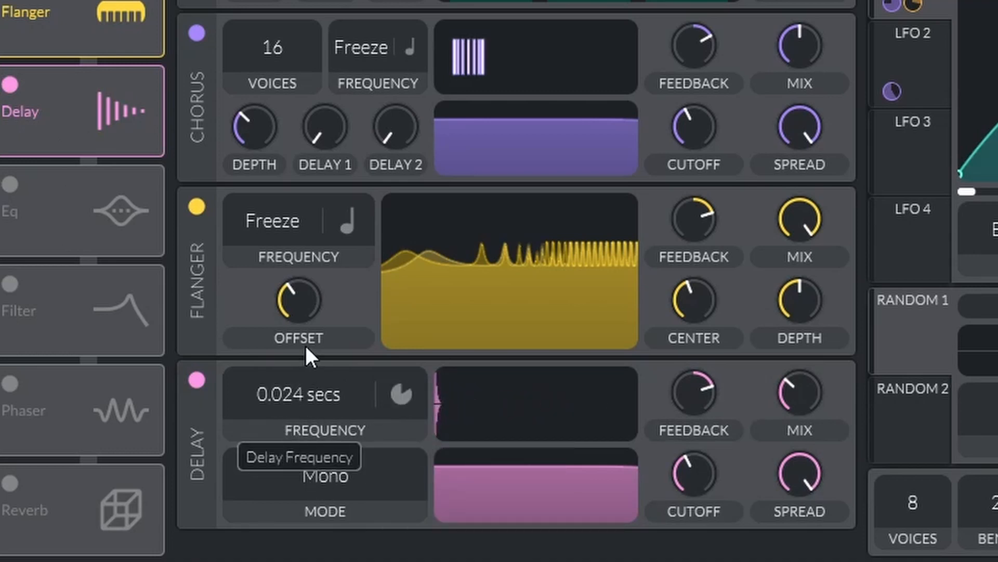
left_click_drag(305, 346, 305, 353)
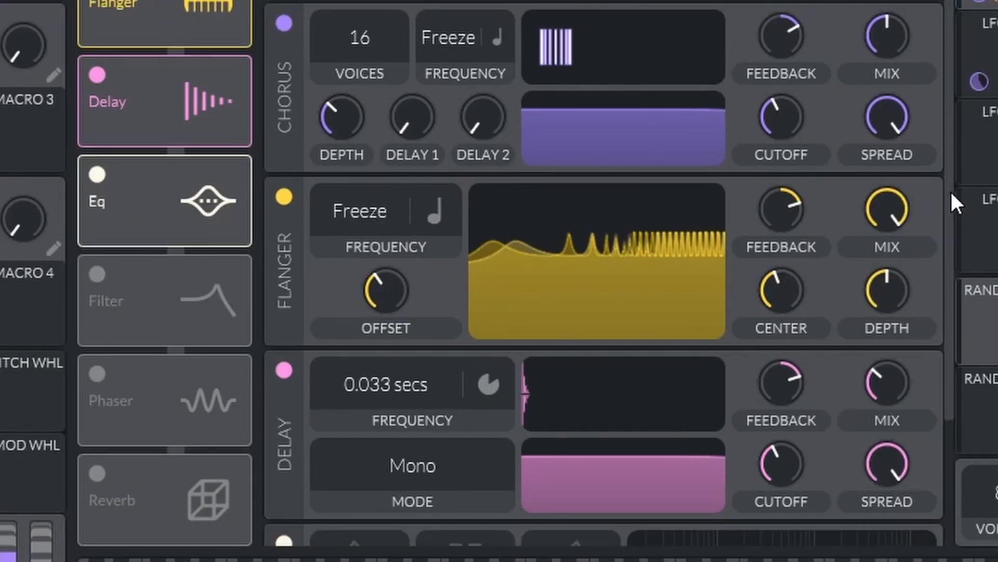
Enable the EQ after the Delay and raise the gain of its high band
left_click_drag(951, 190, 950, 408)
mouse_move(363, 498)
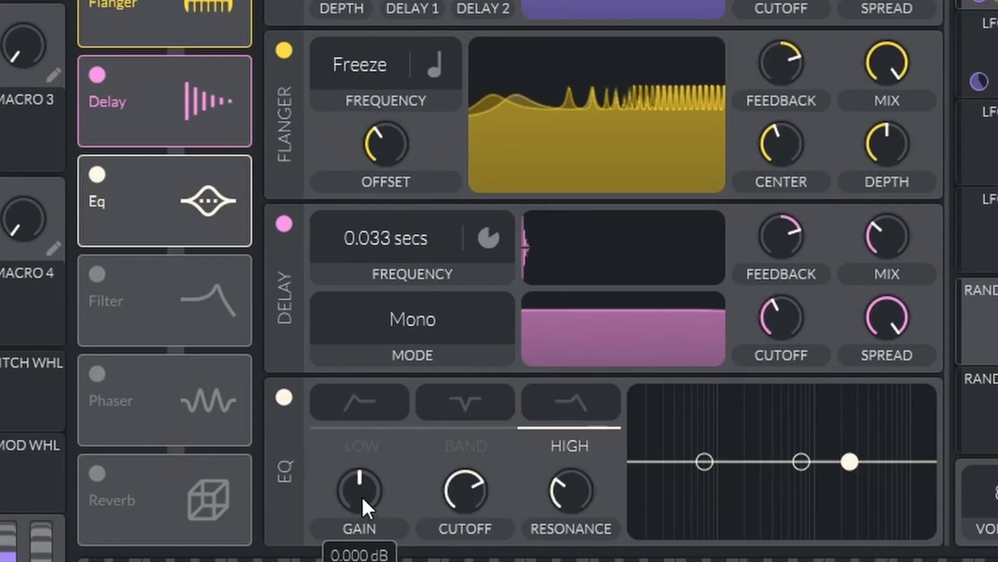
left_click_drag(360, 494, 370, 451)
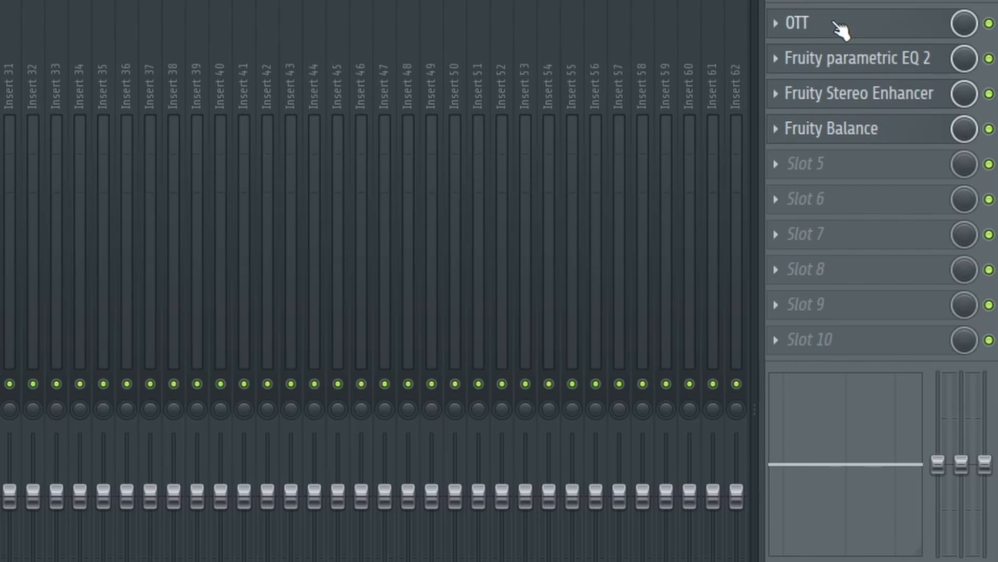
In the FL Studio mixer, open Insert 2's OTT and slightly raise band 3 of its Fruity parametric EQ 2
left_click(838, 29)
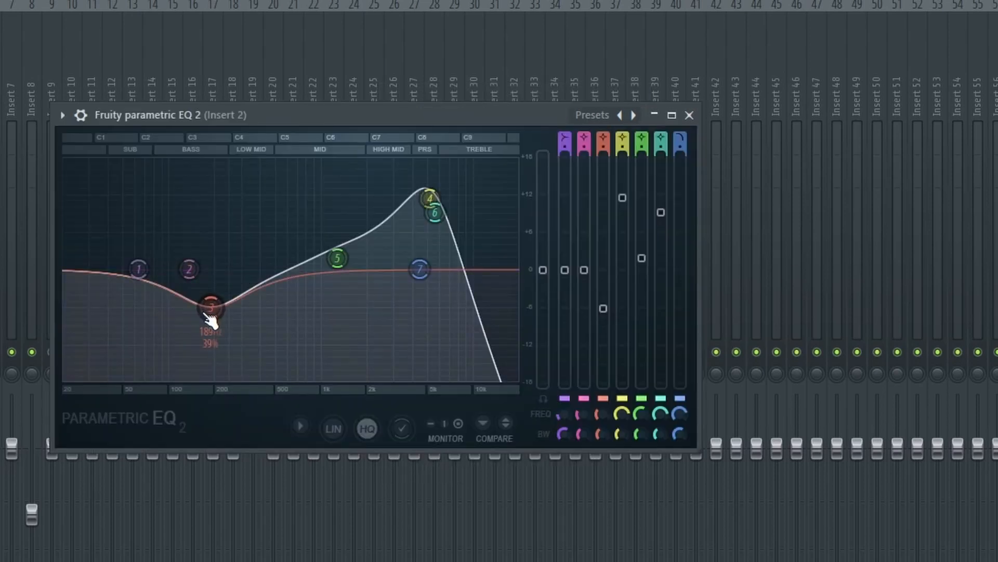
left_click_drag(218, 312, 215, 299)
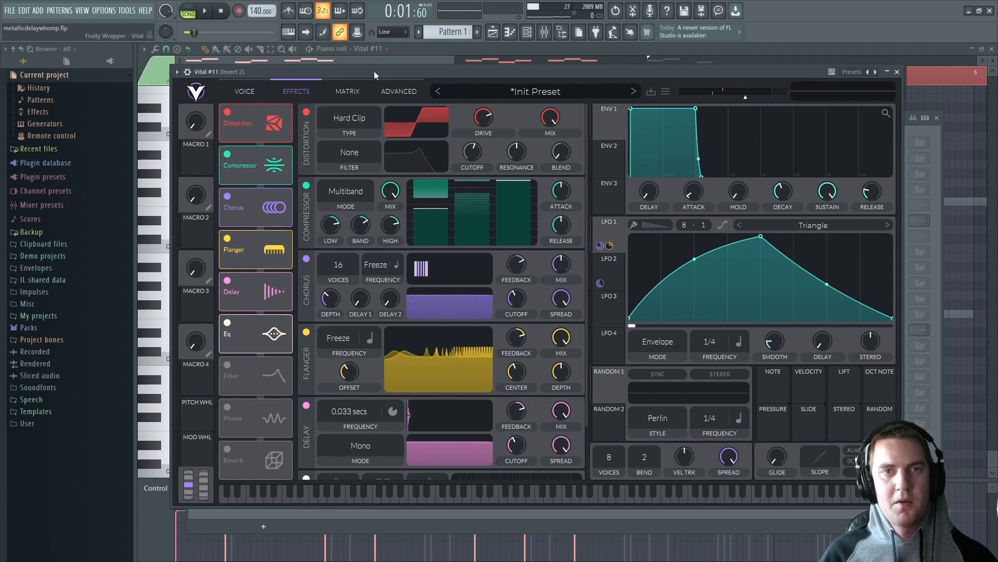
Play the pattern with the complete effects chain to hear the bass and stop playback
left_click_drag(373, 71, 368, 69)
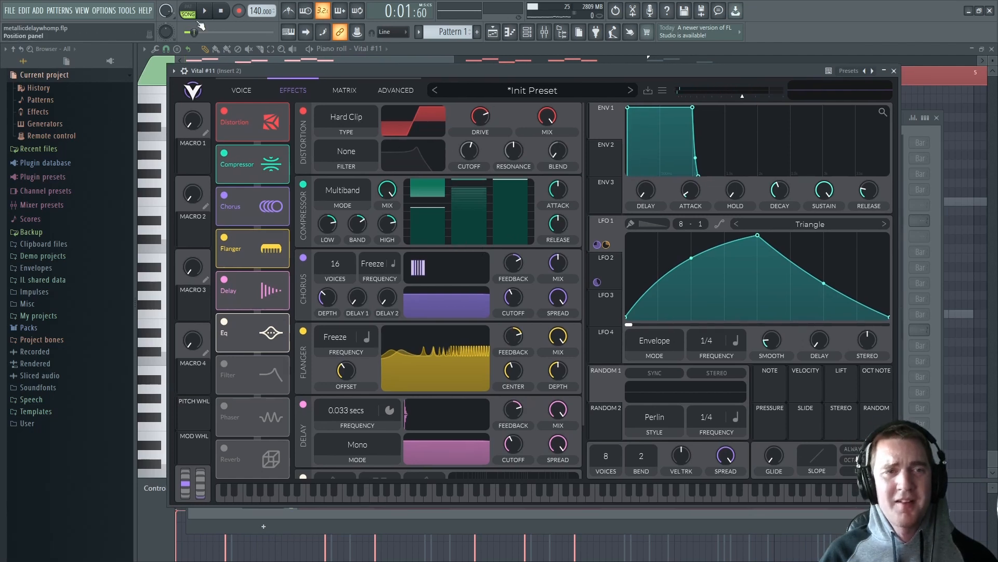
key("space")
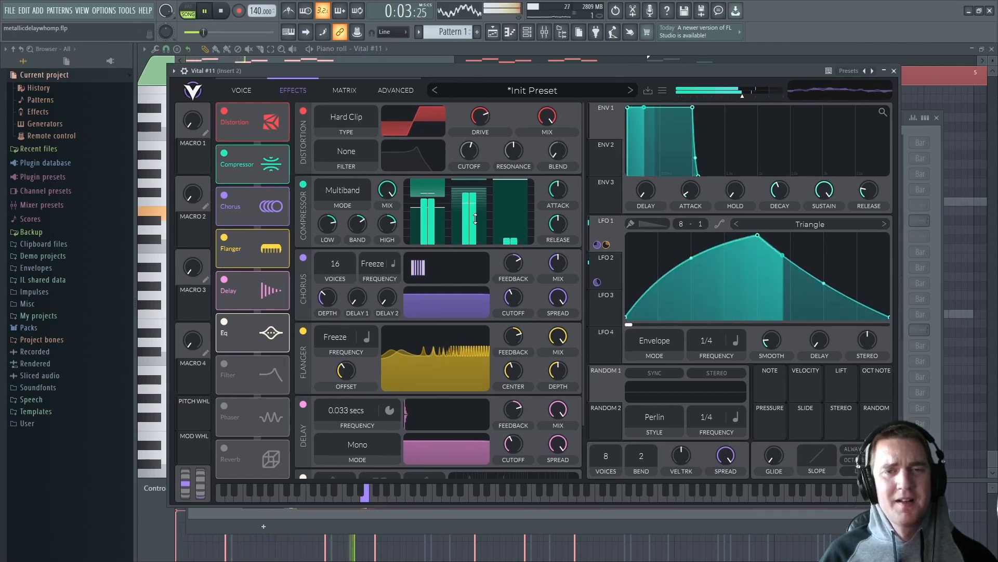
left_click(208, 13)
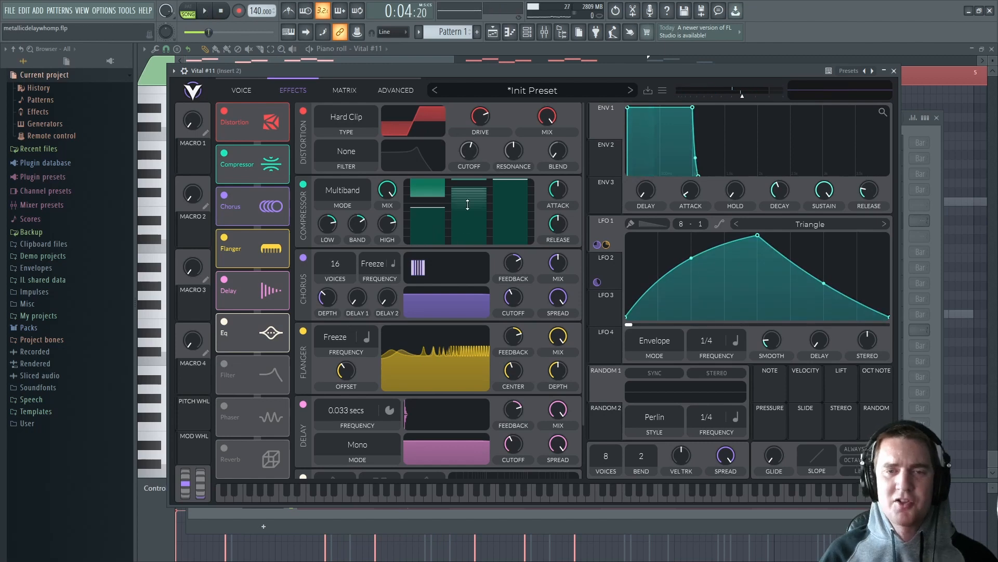